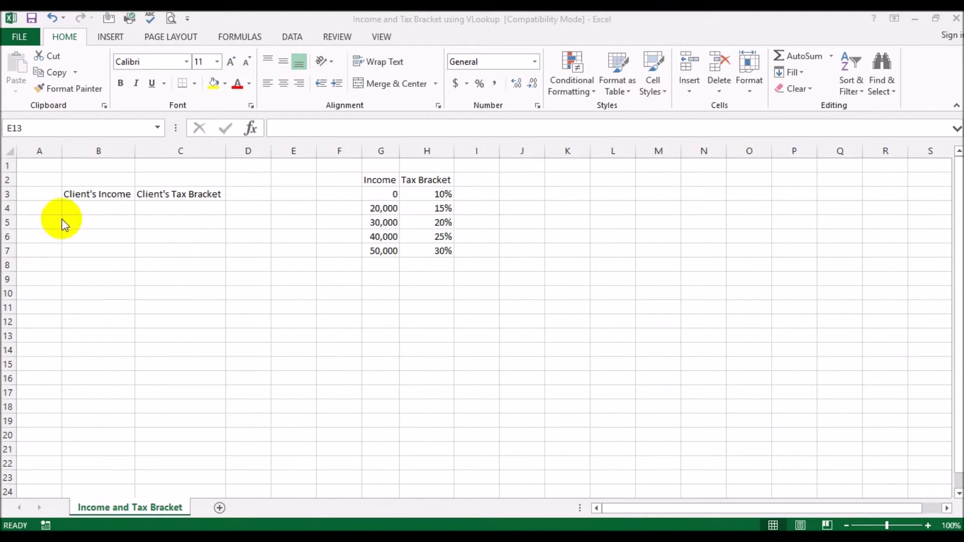
Step: Enter the first client income 15000 in B4 and check the bracket value in H3
click(71, 209)
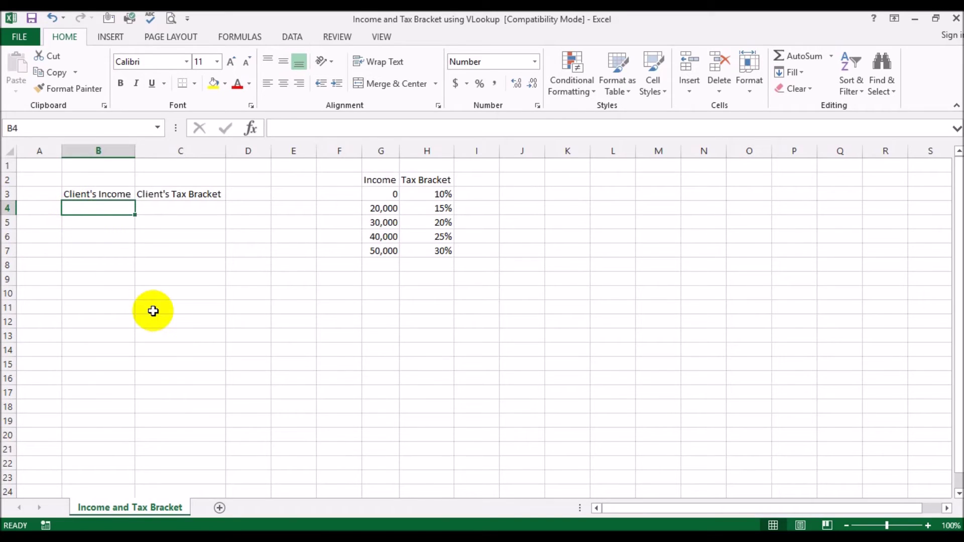
text(15000)
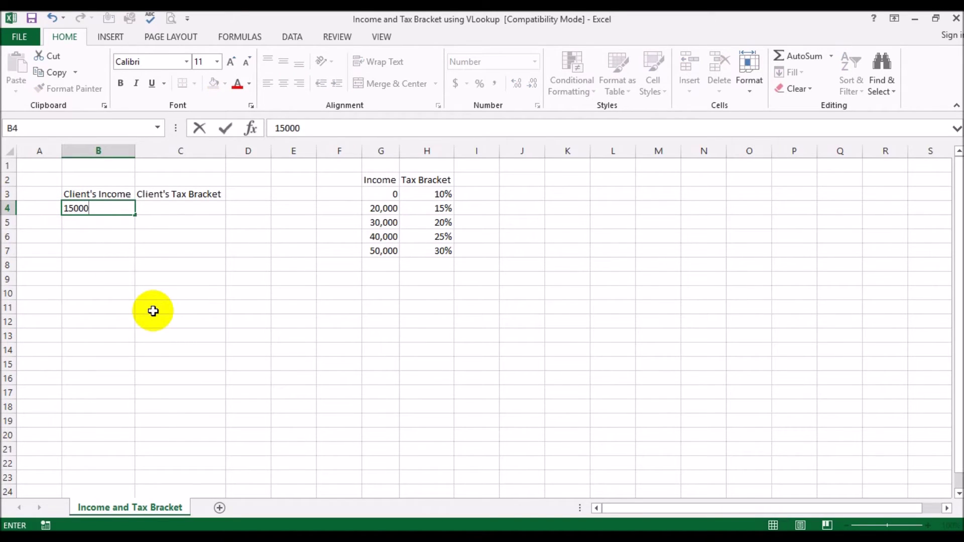
key(Return)
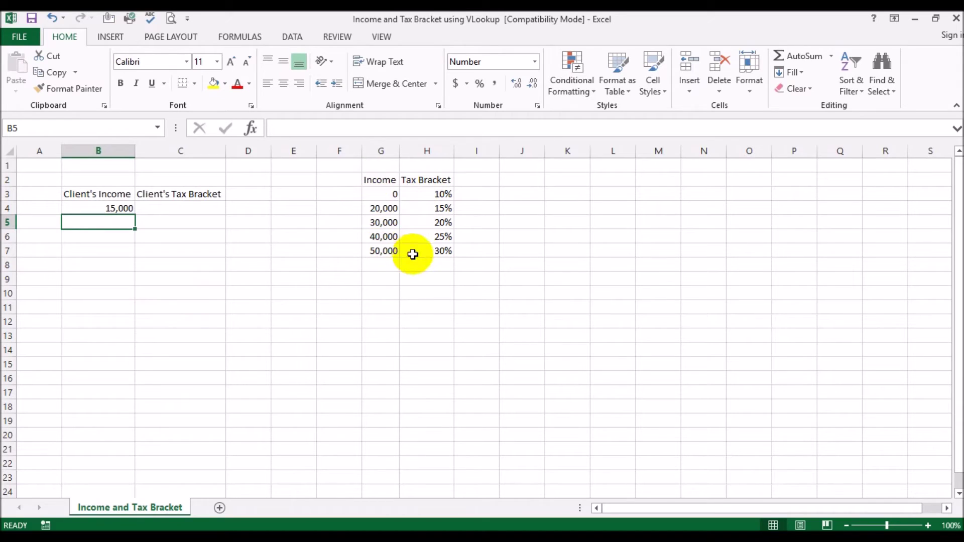
click(422, 193)
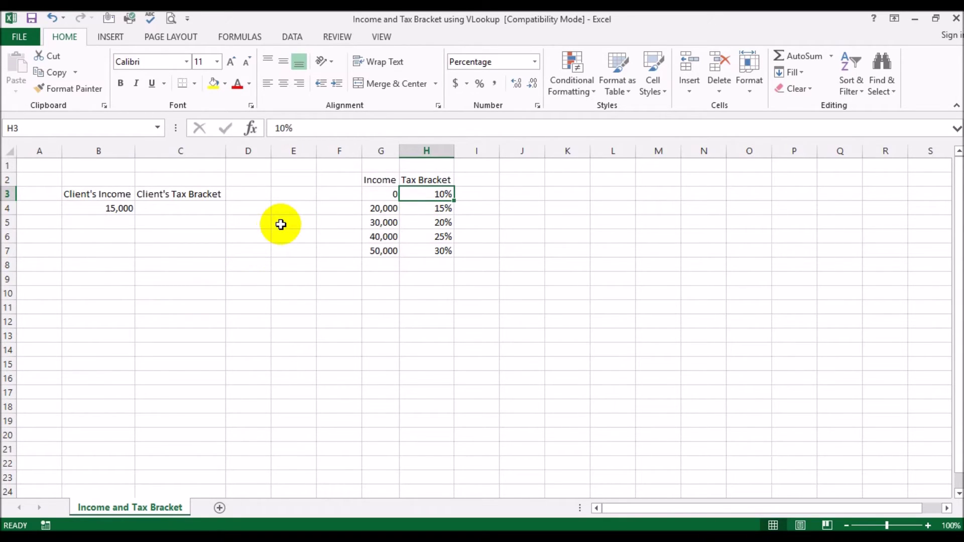
Step: Enter =VLOOKUP(B4,G3:H7,2,TRUE) in C4, which returns a 10% tax bracket
click(177, 206)
text(=)
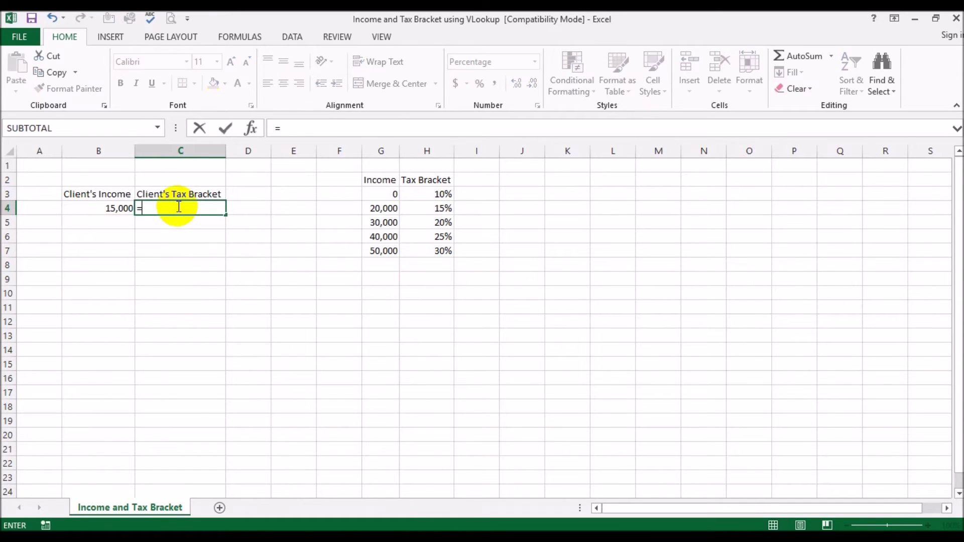
text(vl)
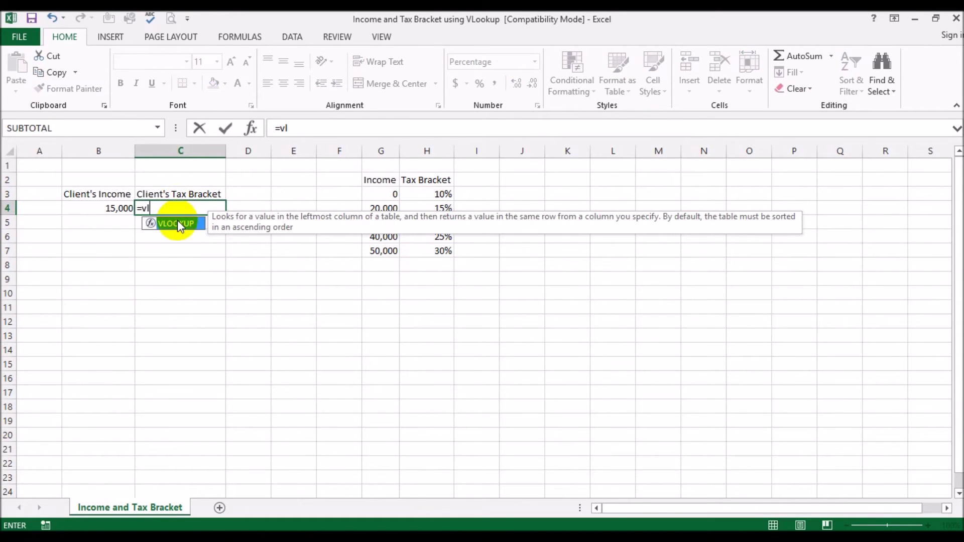
double_click(177, 222)
click(105, 207)
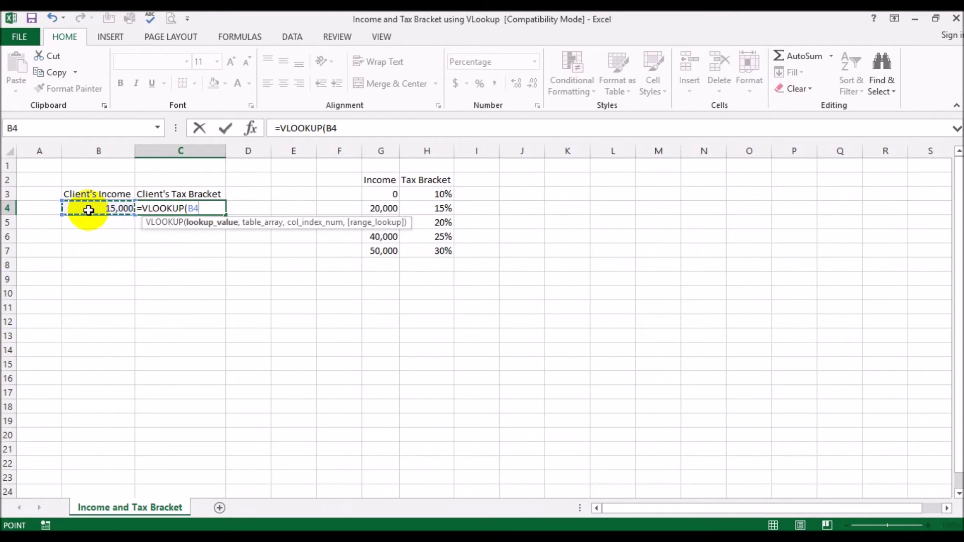
text(,)
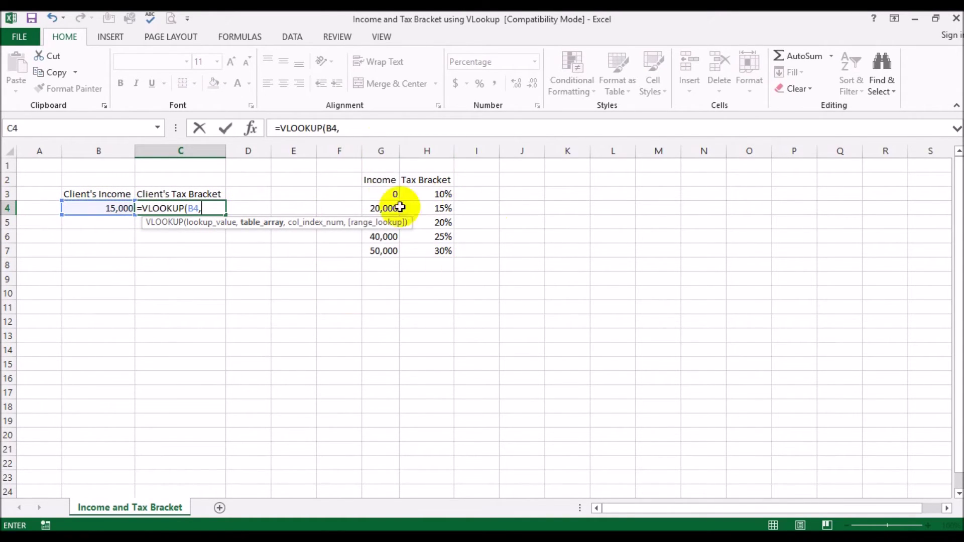
drag(384, 194, 427, 250)
text(,2,)
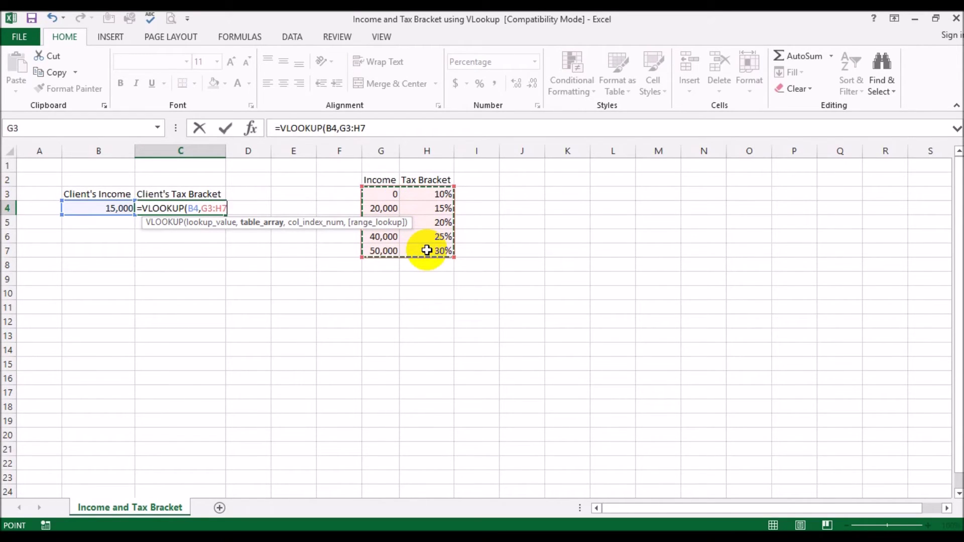
text(true)
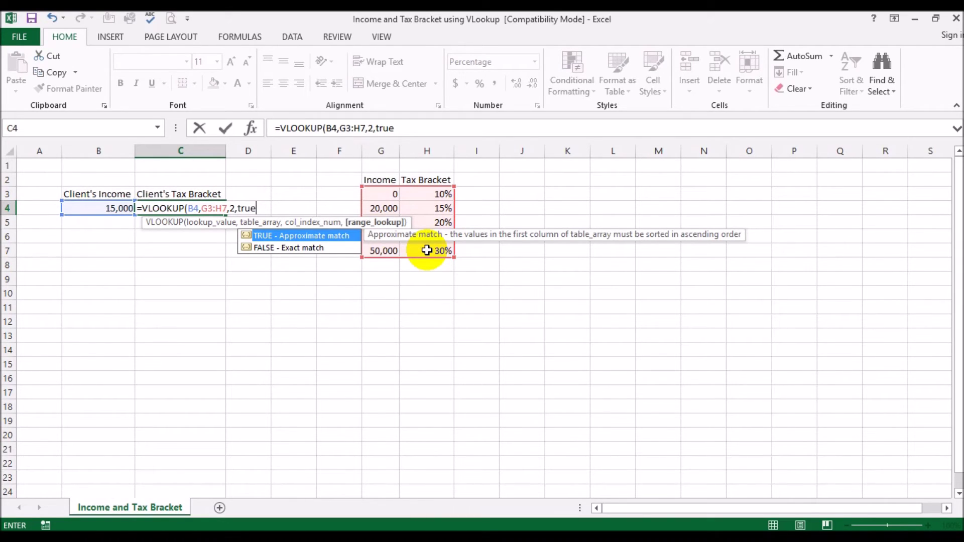
text())
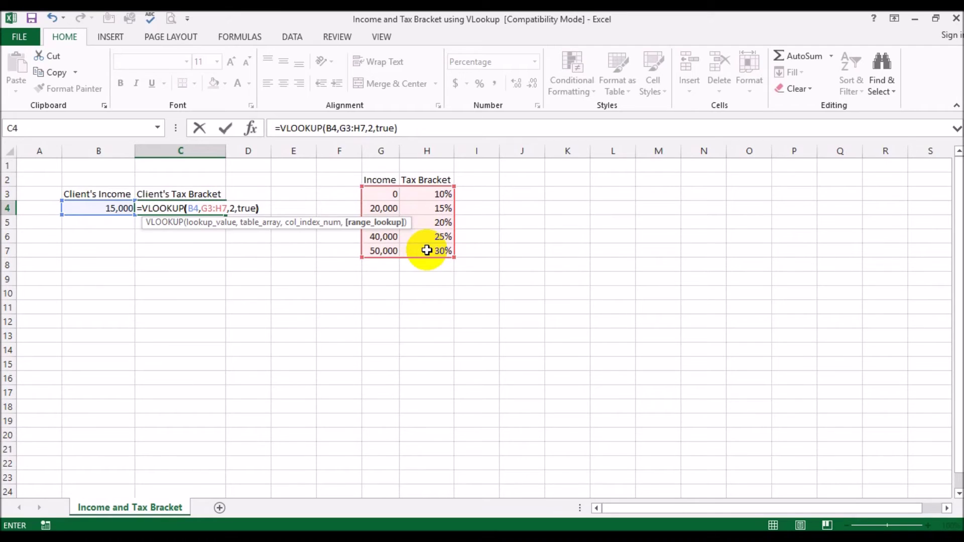
key(Return)
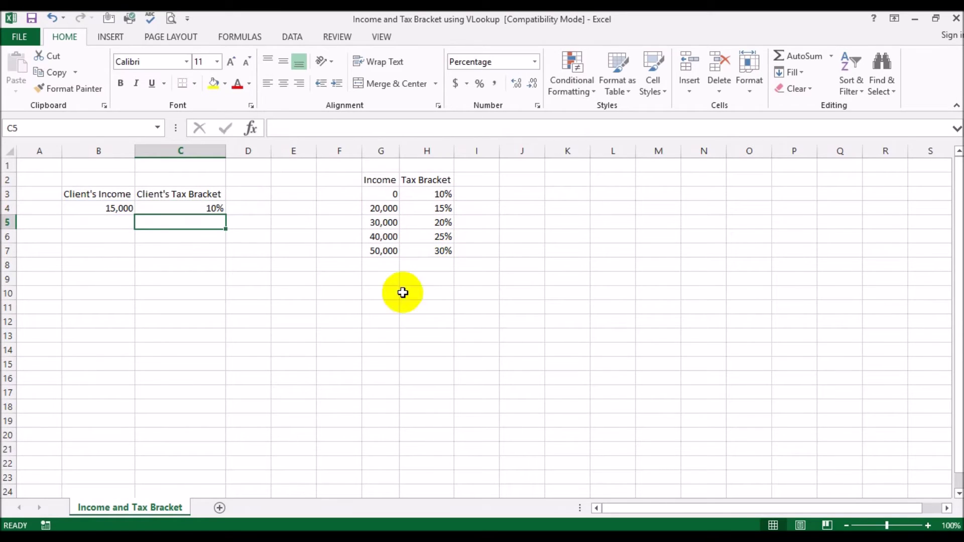
click(196, 205)
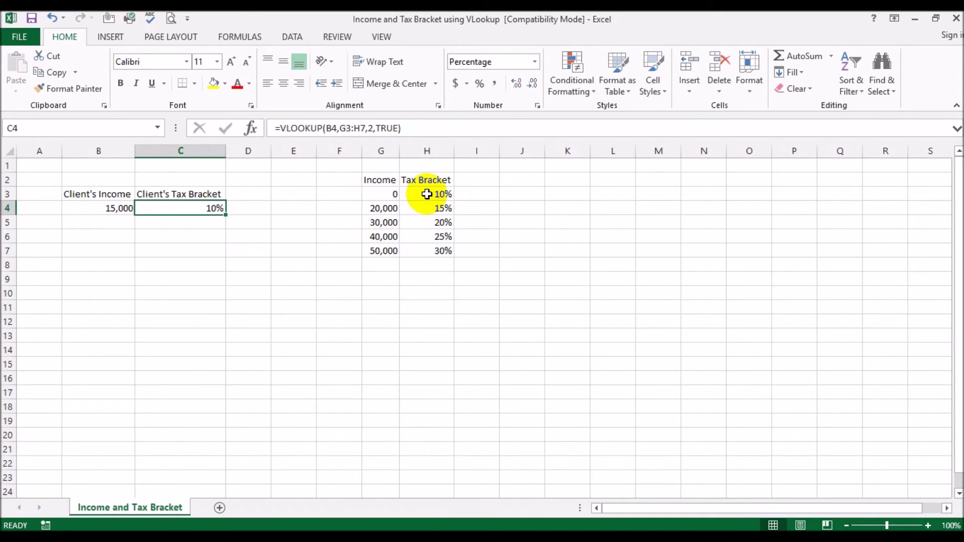
Step: Enter incomes 17,500 and 20,000 in B5 and B6
click(119, 221)
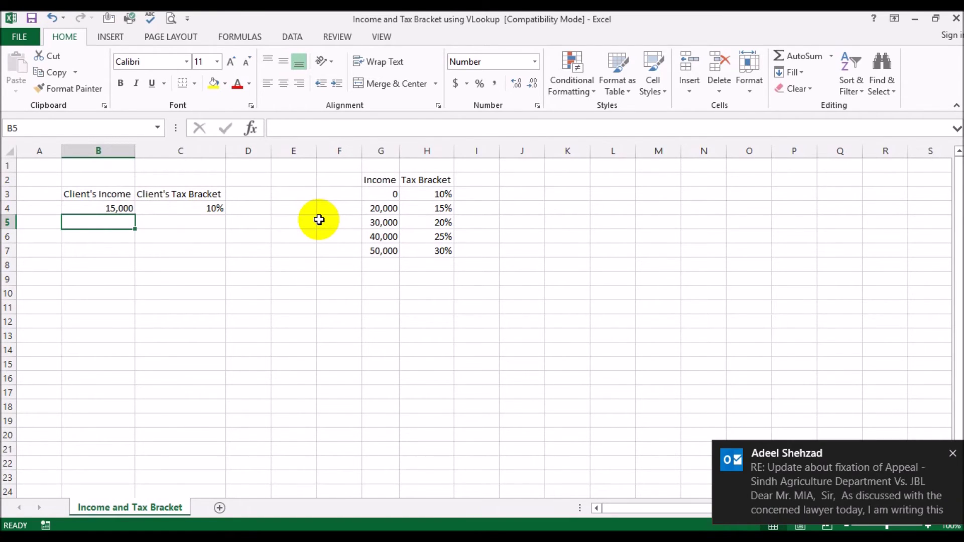
text(17)
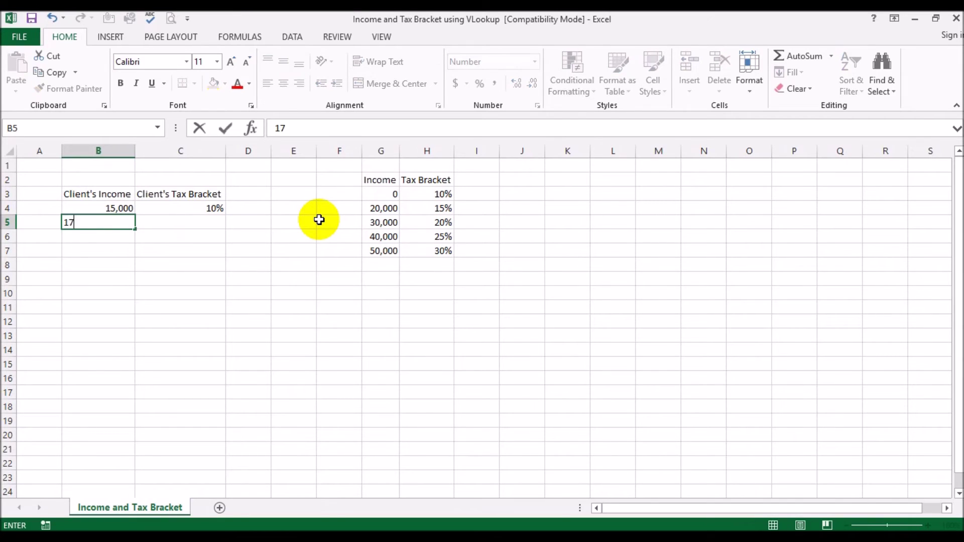
text(5000)
key(BackSpace)
key(Return)
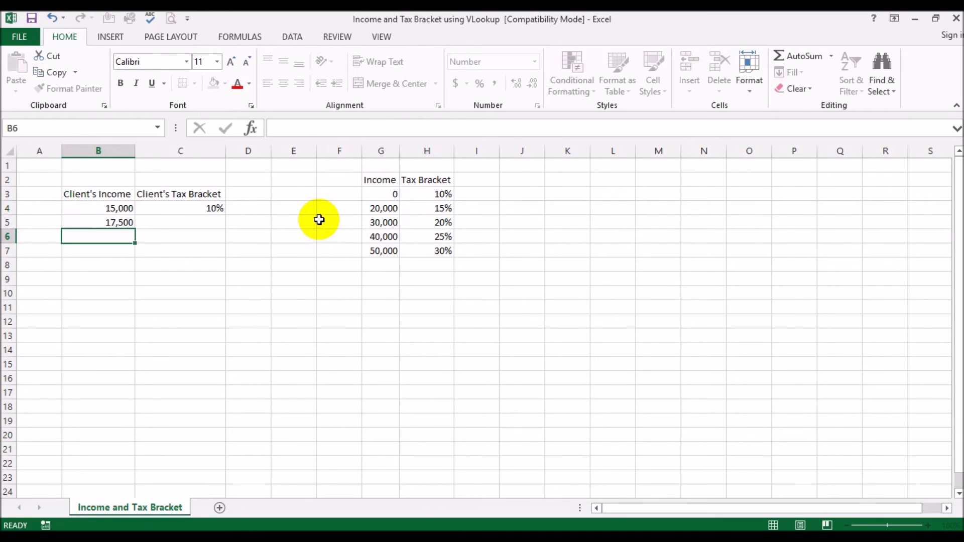
text(20000)
key(Return)
Step: Continue the income list with 22,500, 25,000, 27,500 and 30,000 down to B10
text(225)
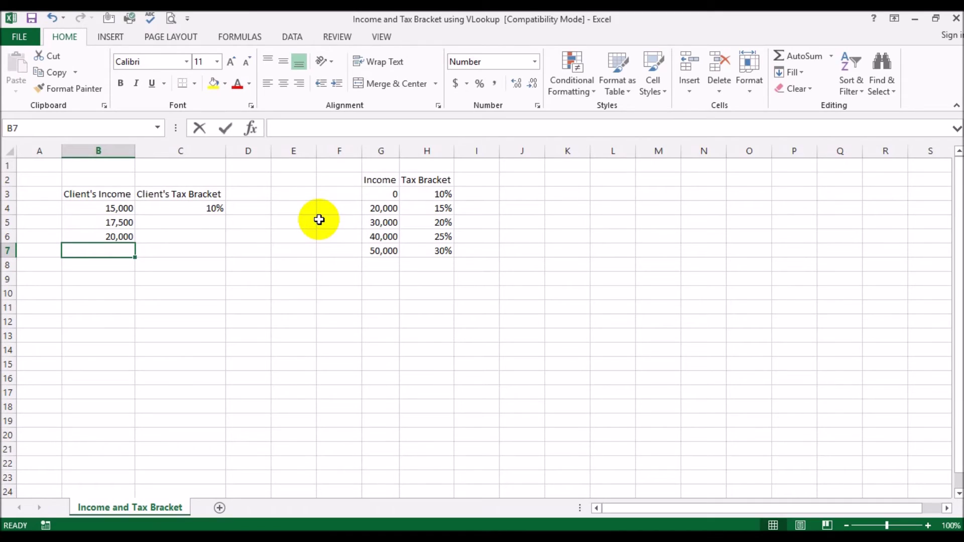
text(00)
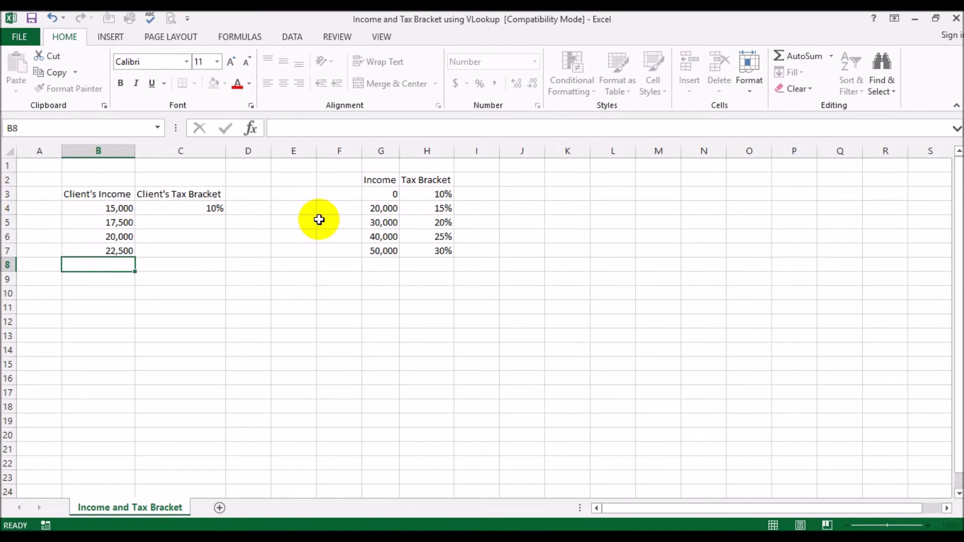
text(25000)
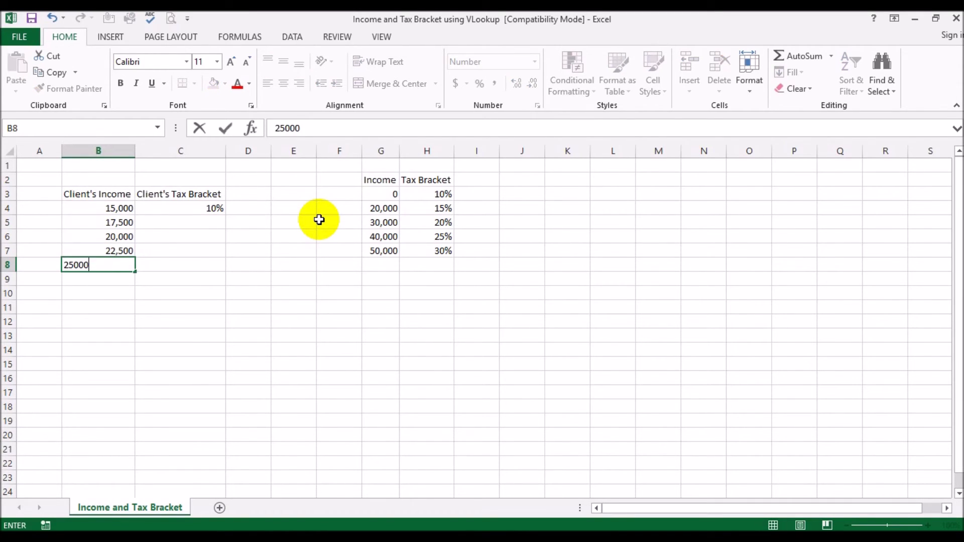
key(Return)
text(27)
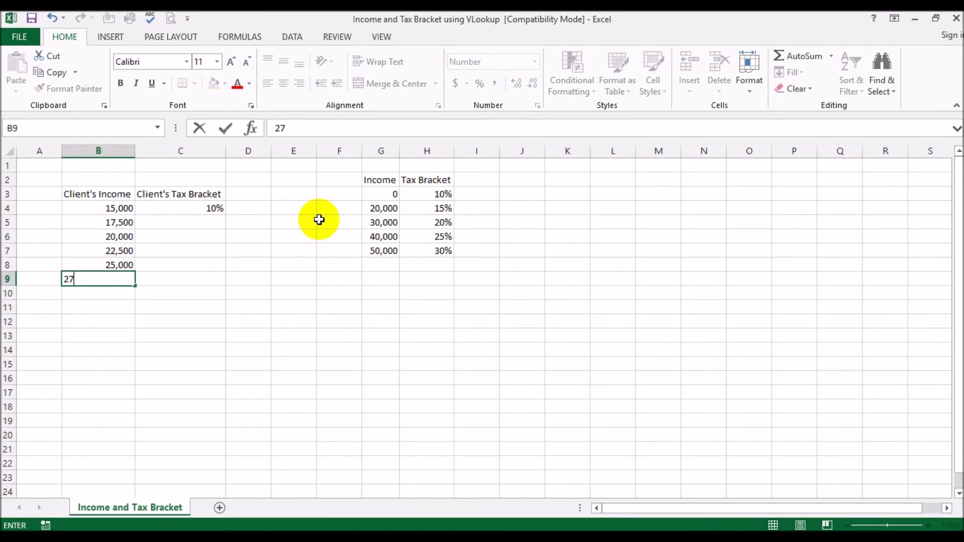
text(,500)
key(Return)
text(30,000)
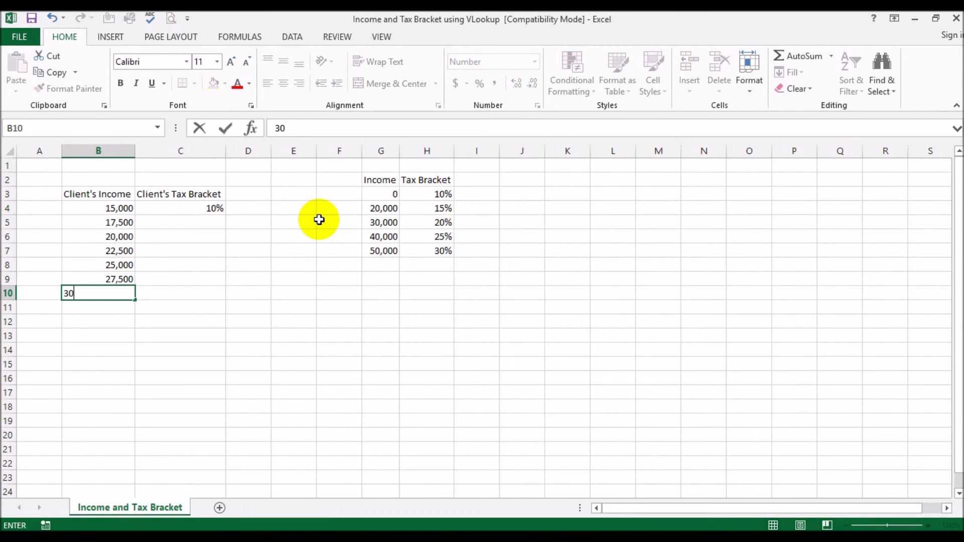
key(Return)
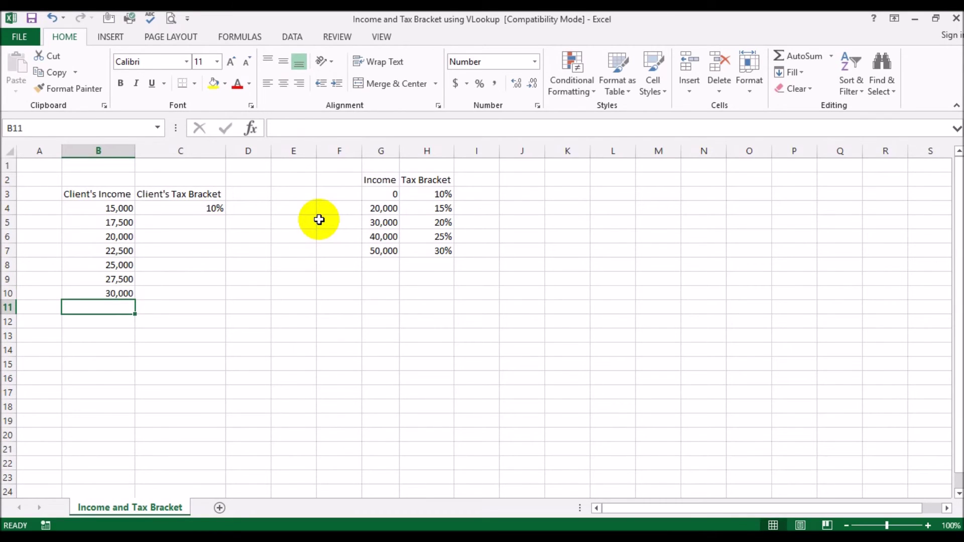
Step: Change C4's lookup range to the absolute reference $G$3:$H$7
click(175, 213)
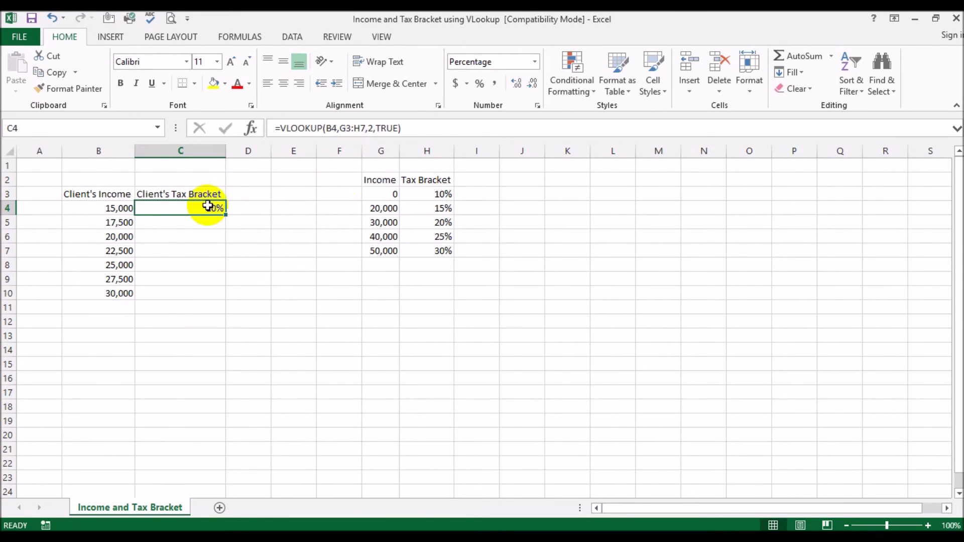
click(424, 128)
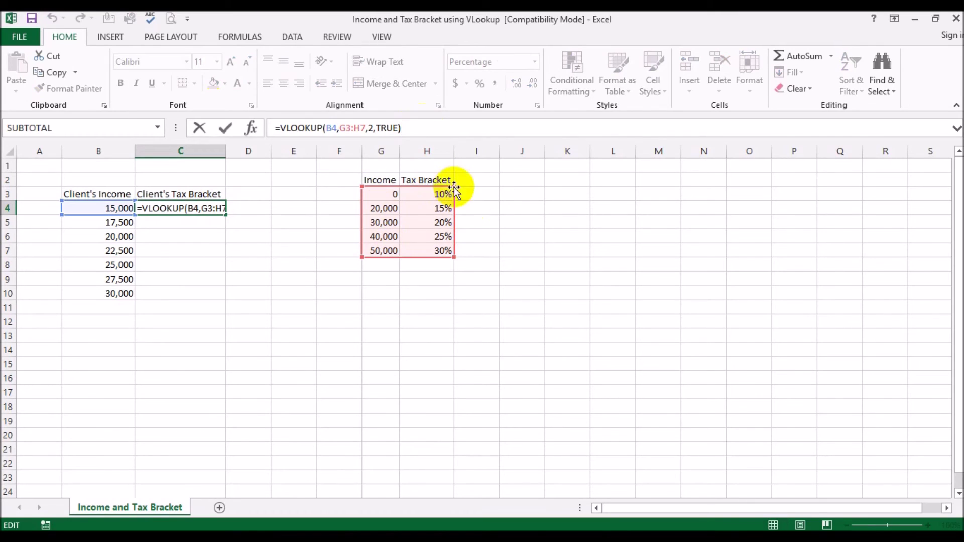
drag(346, 128, 360, 129)
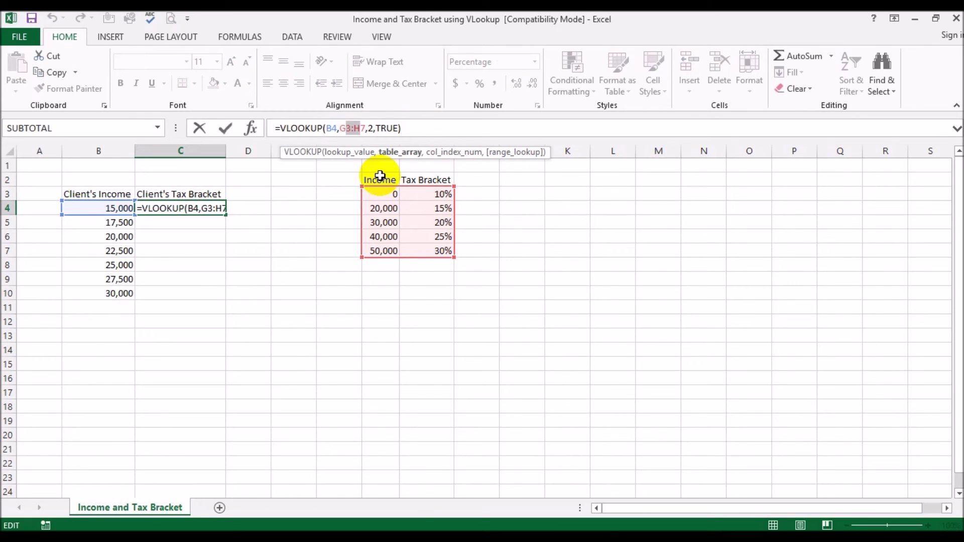
key(F4)
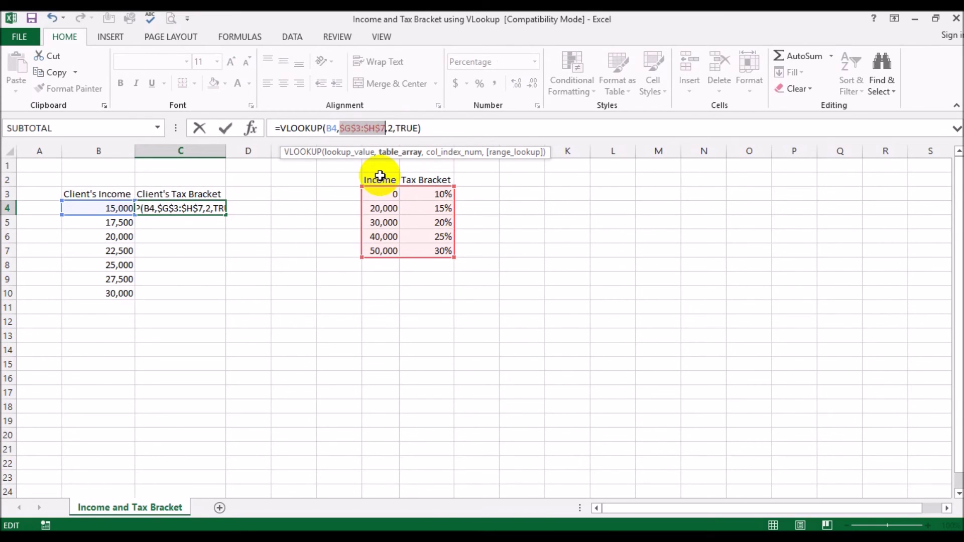
key(Return)
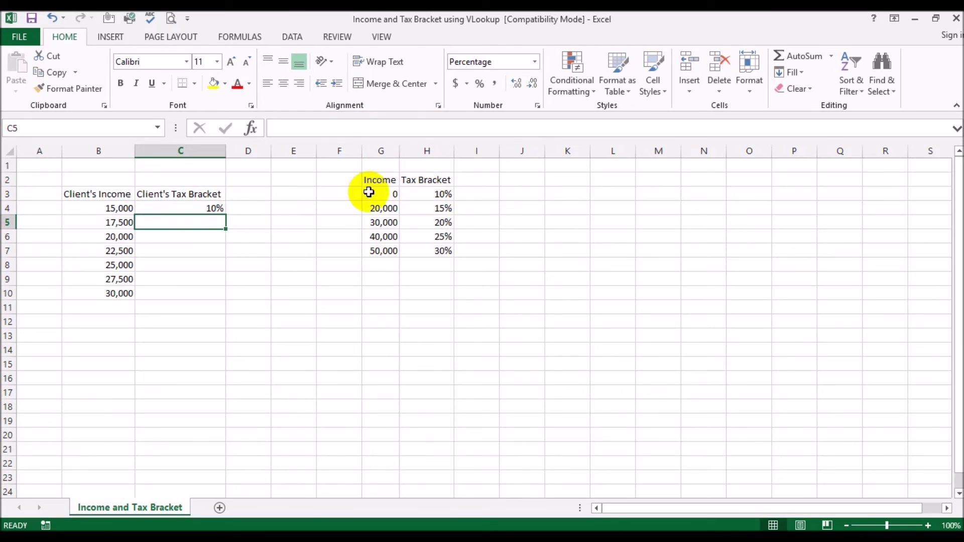
click(157, 215)
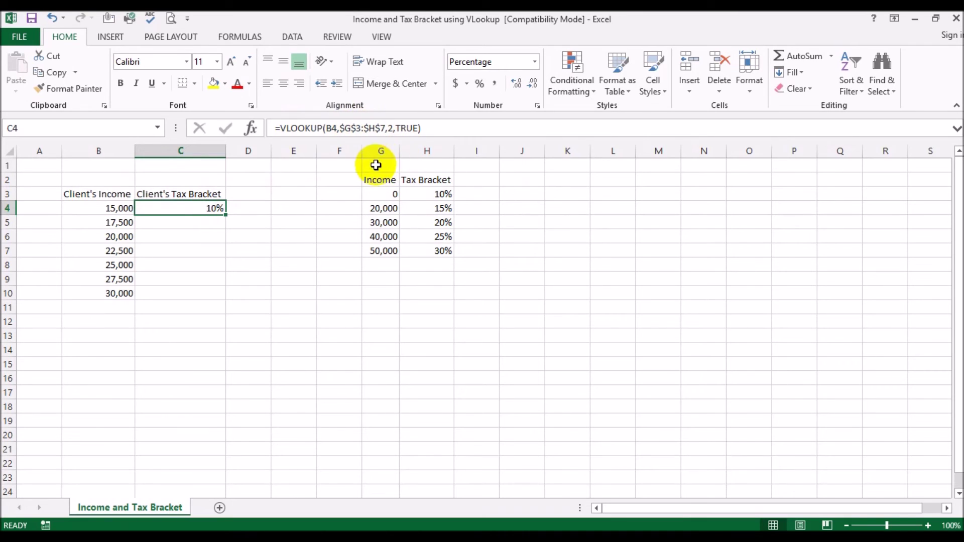
Step: Fill C4's lookup down to C10, giving brackets 10%, 10%, 15%, 15%, 15%, 15%, 20%
click(374, 192)
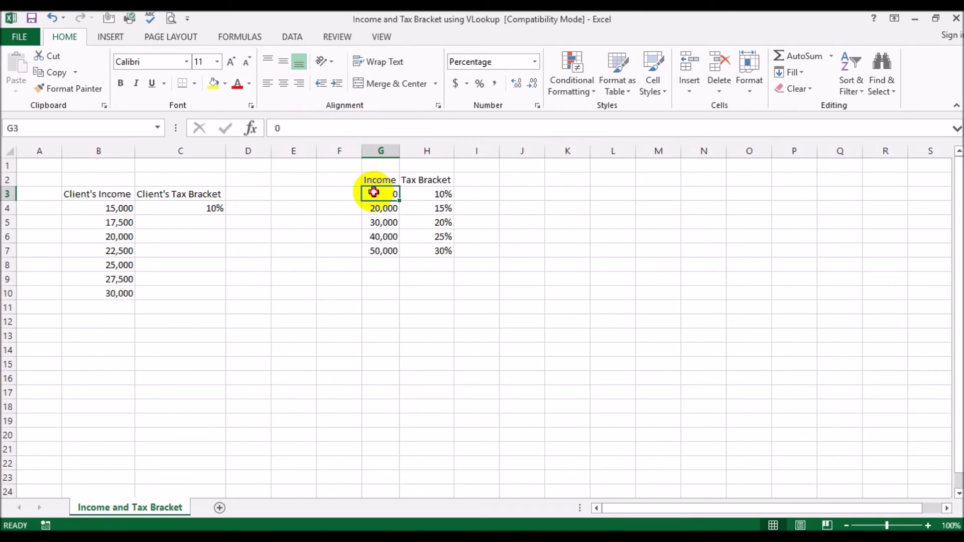
click(433, 250)
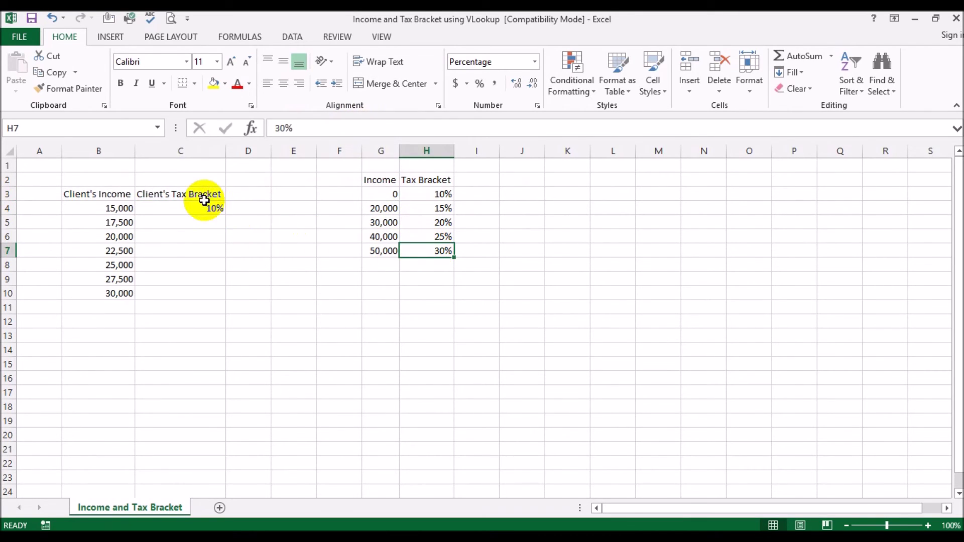
click(220, 211)
drag(225, 215, 219, 300)
click(311, 334)
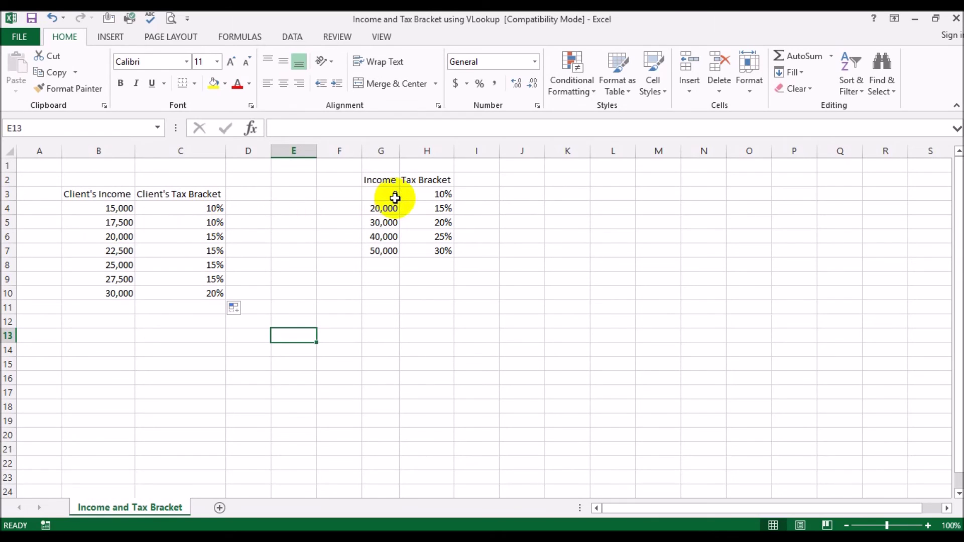
click(113, 237)
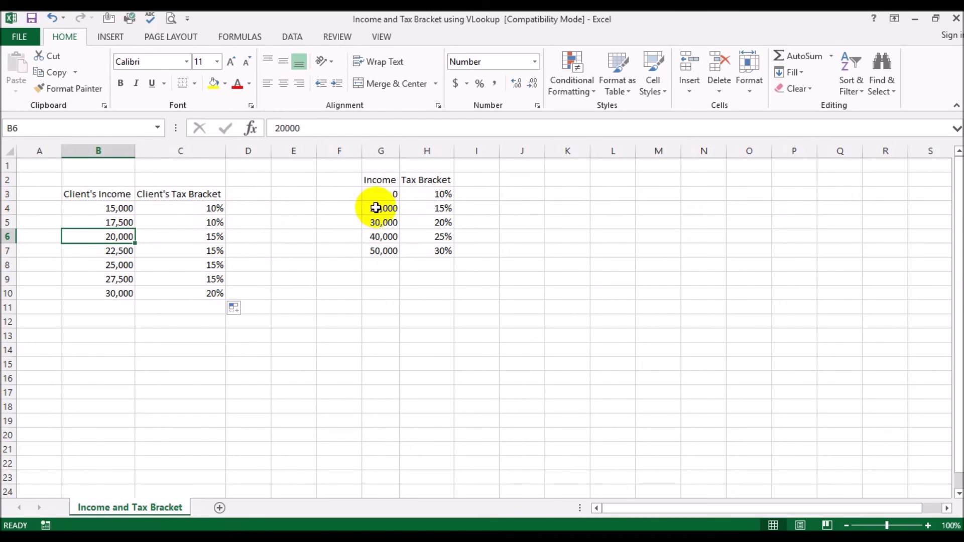
click(433, 208)
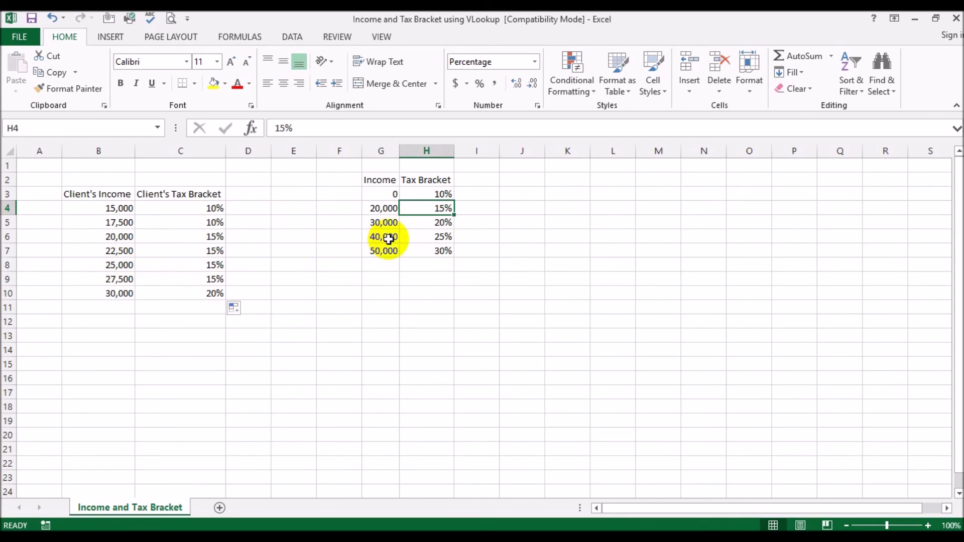
click(115, 295)
click(423, 221)
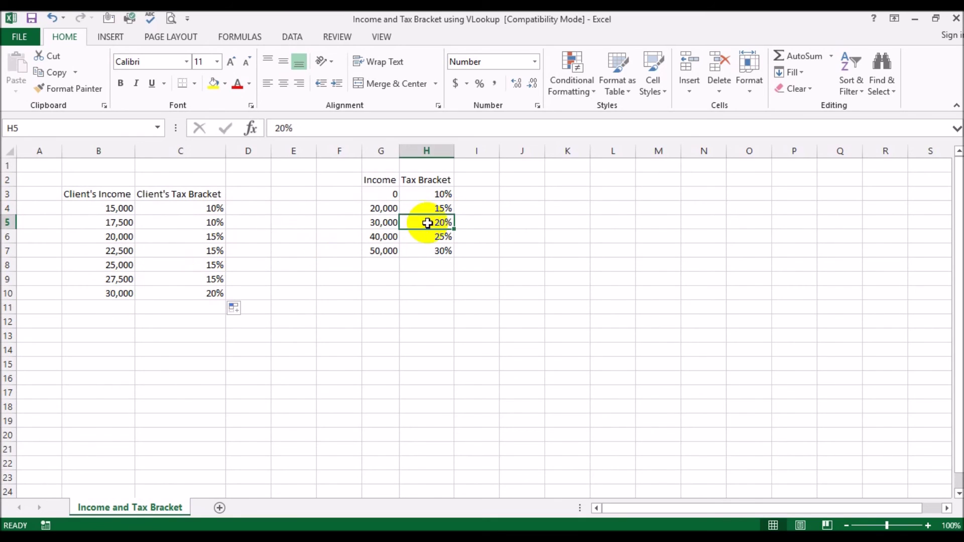
click(272, 374)
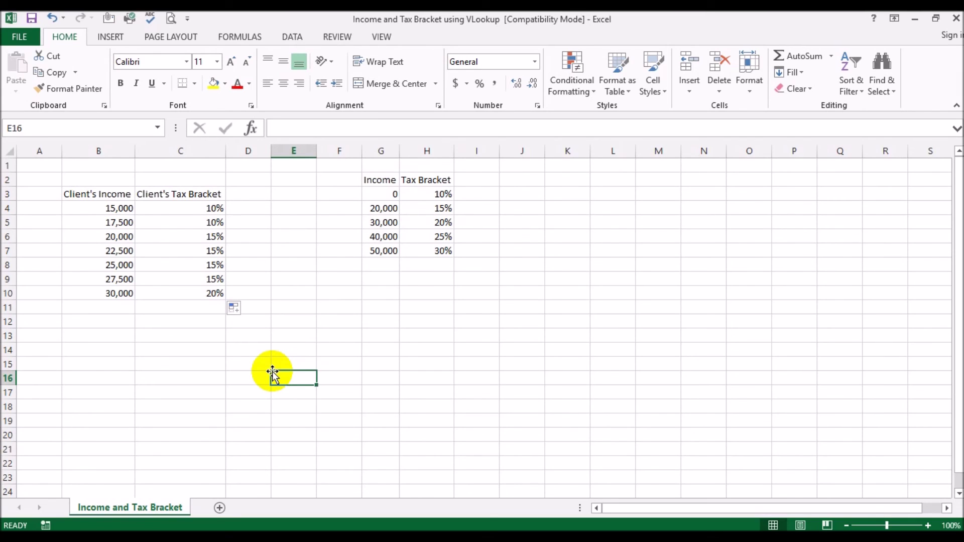